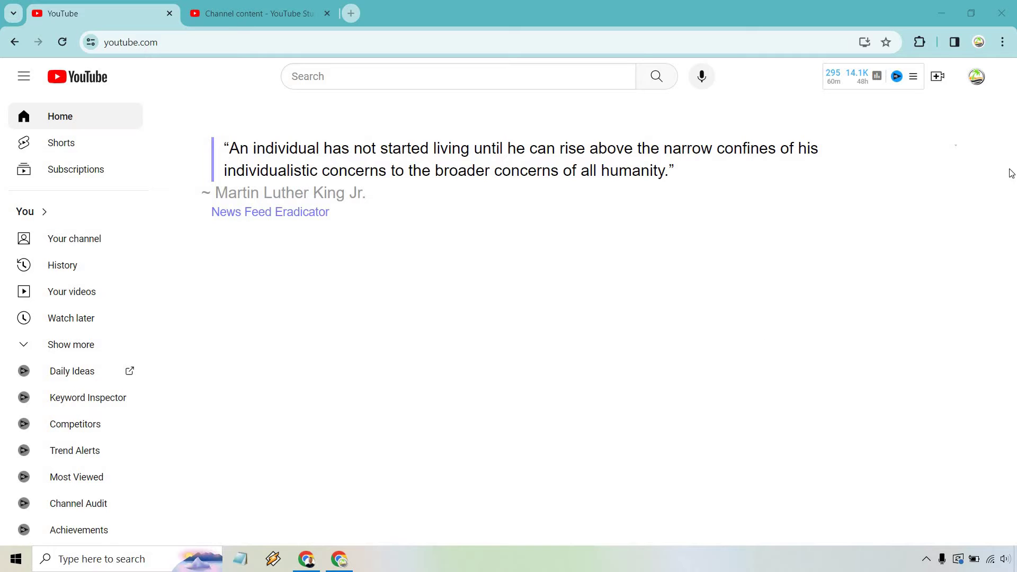
Close the YouTube home tab so YouTube Studio's playlists list is showing
click(977, 79)
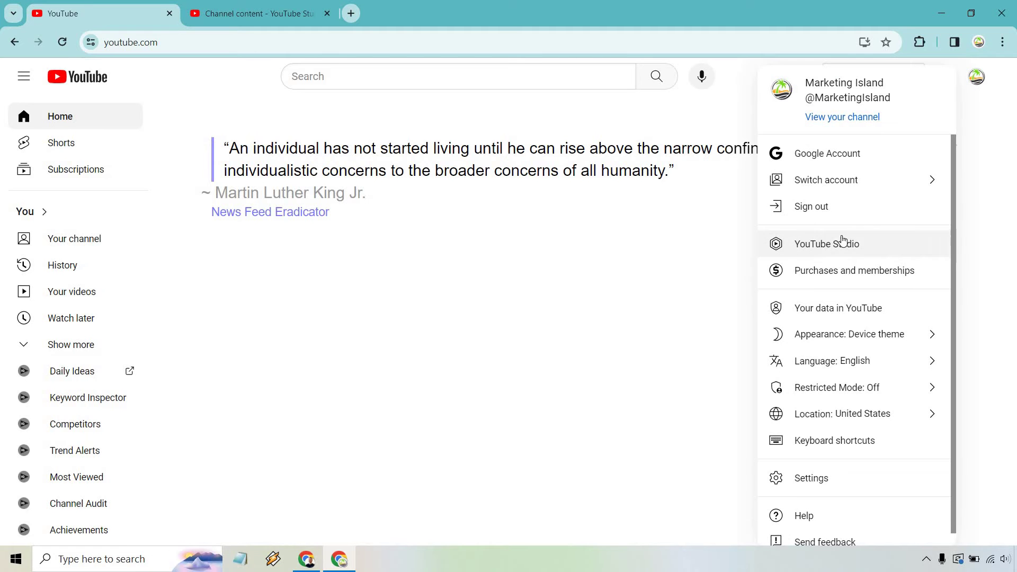
key(ctrl+w)
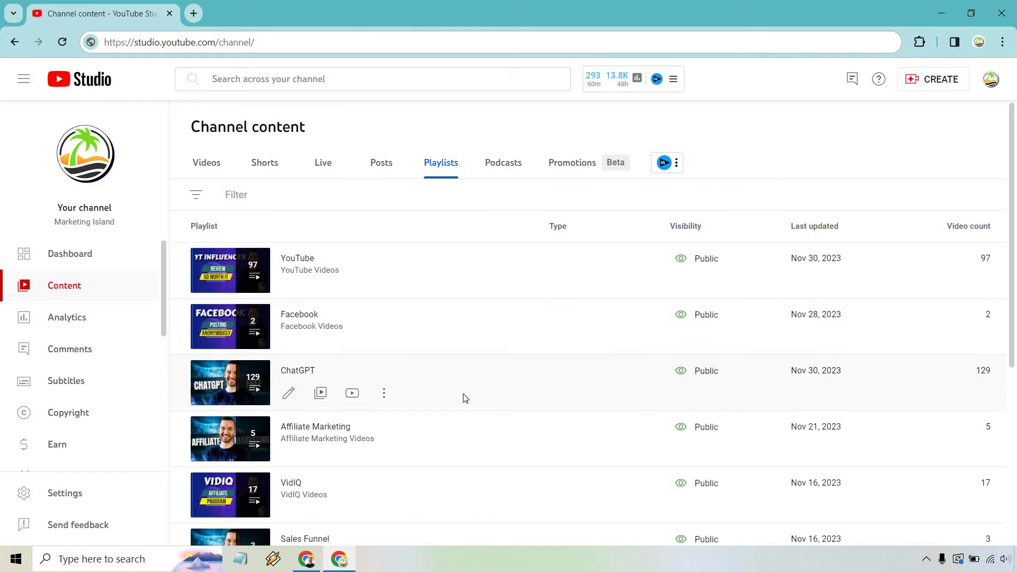
Change the ChatGPT playlist's visibility from Public to Private and save it
mouse_move(298, 371)
click(288, 395)
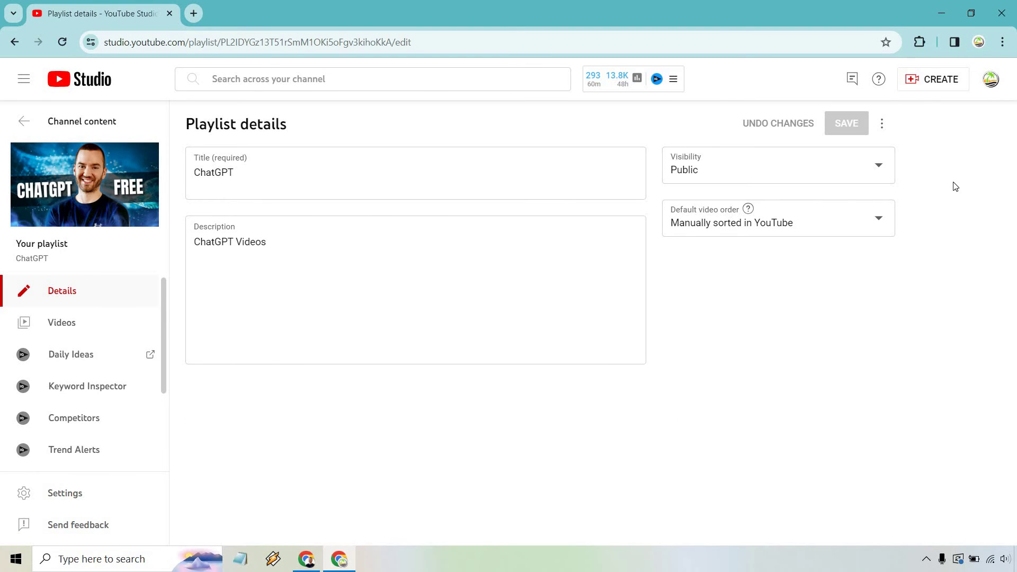
click(835, 174)
click(823, 184)
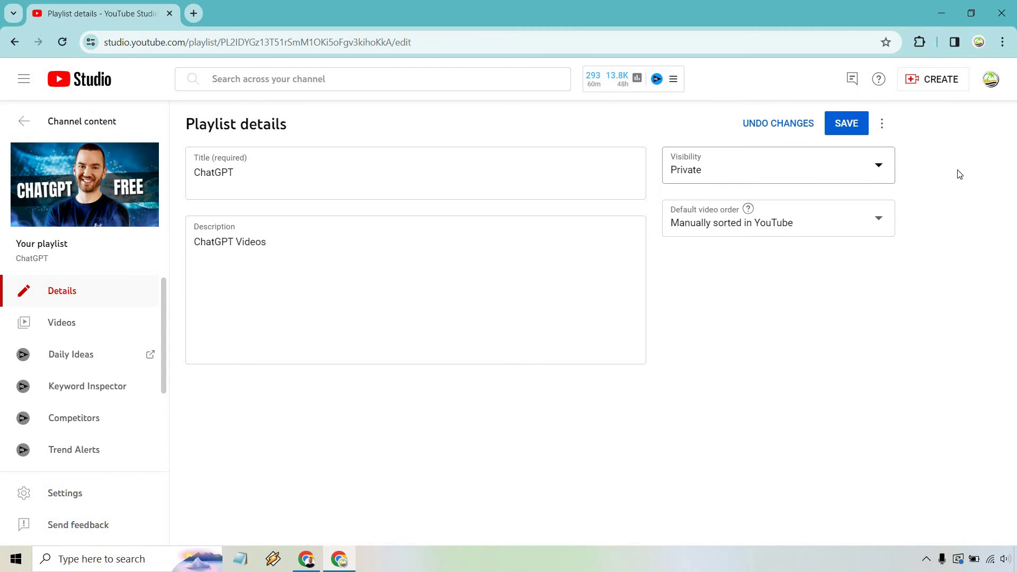
click(849, 126)
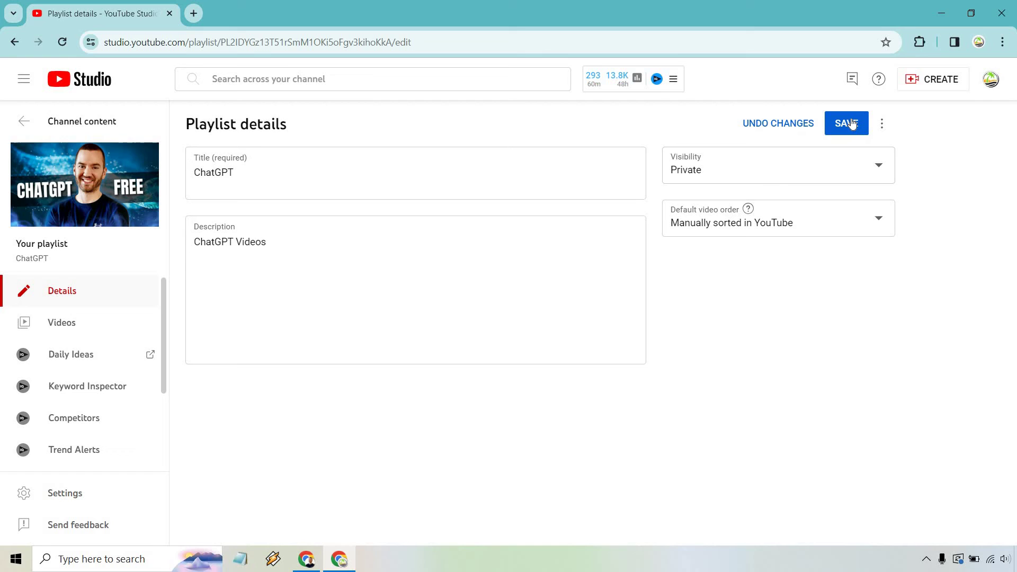